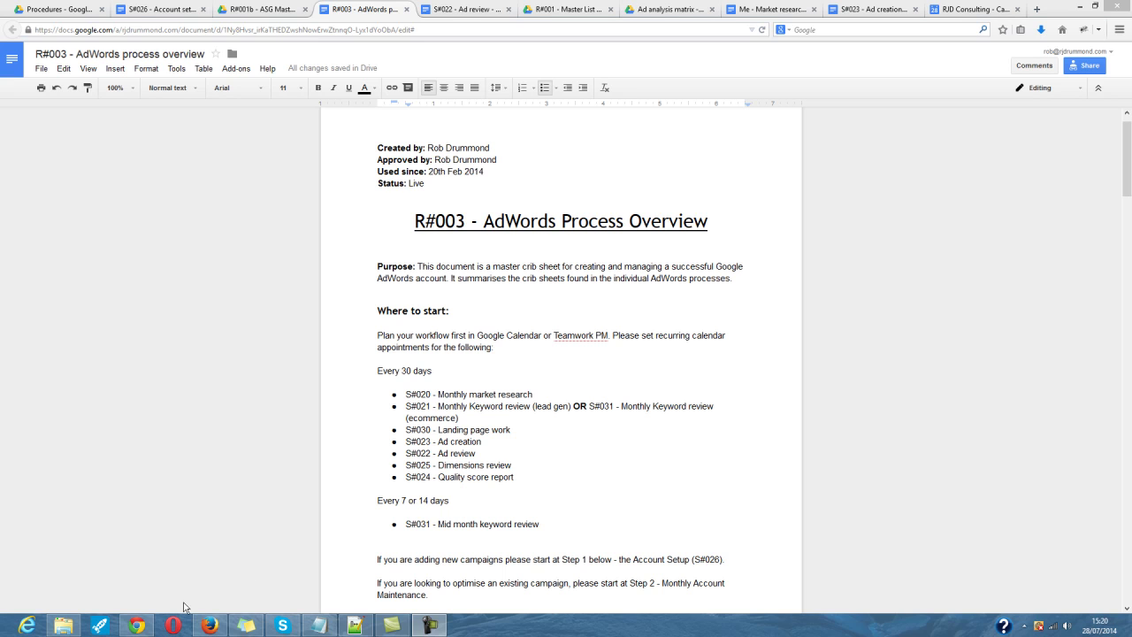
# Switch to Chrome and show the Real Love project's task list in Teamwork
pyautogui.moveTo(137, 628)
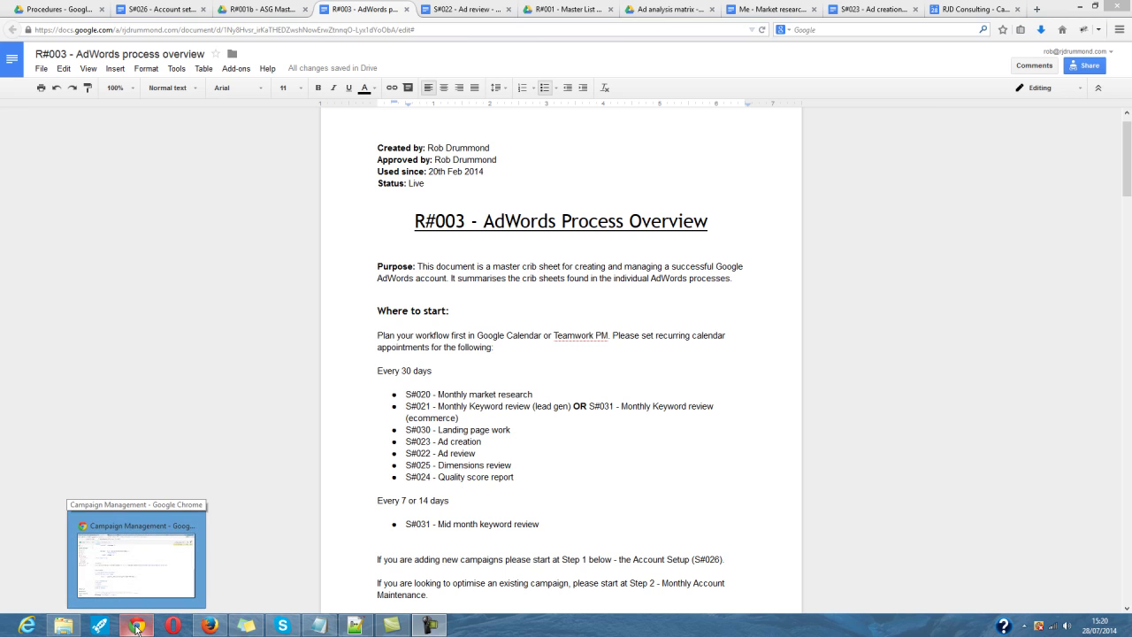
pyautogui.click(137, 566)
pyautogui.click(325, 8)
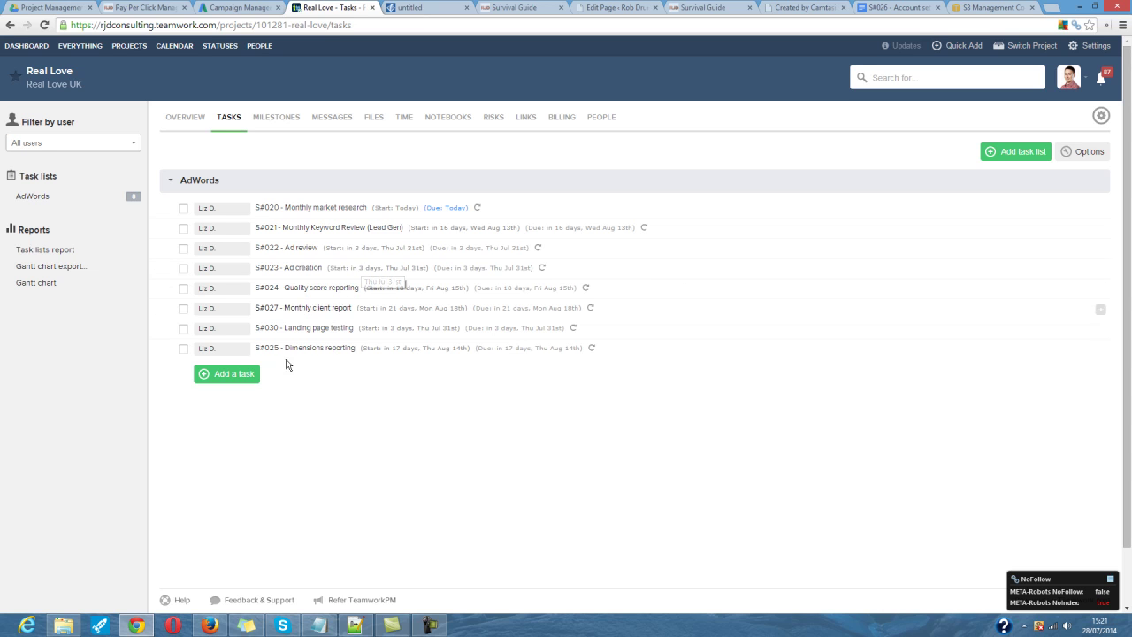
# Start a new AdWords task named "S#020 - Monthly market research V2" and assign it to yourself
pyautogui.click(249, 378)
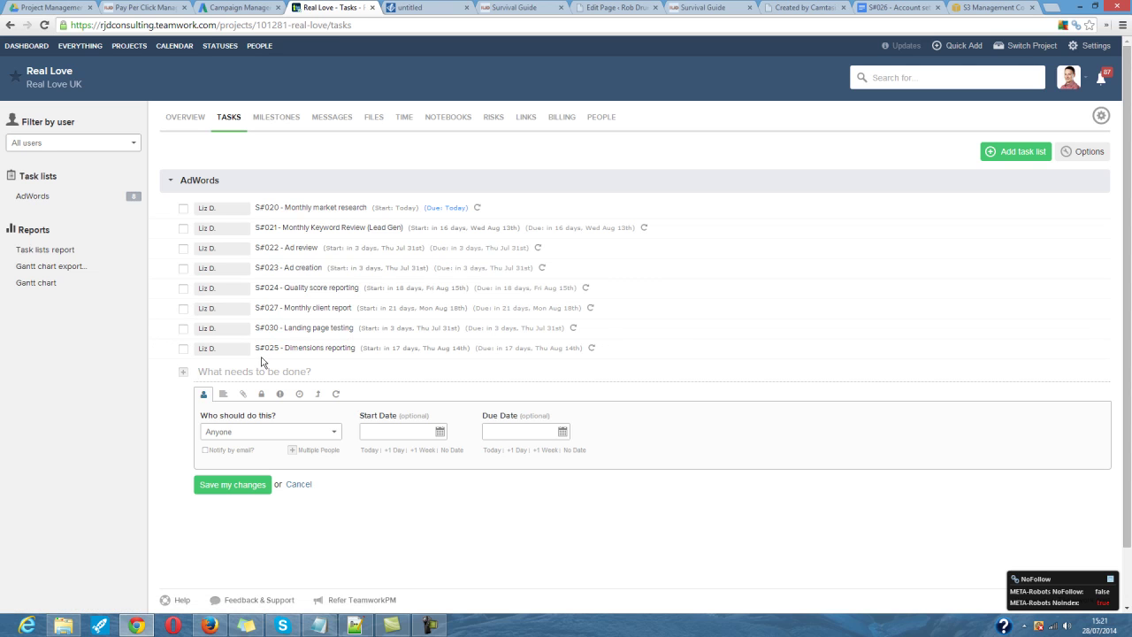
pyautogui.write('S#020 - Monthly market research V2')
pyautogui.click(335, 432)
pyautogui.click(314, 474)
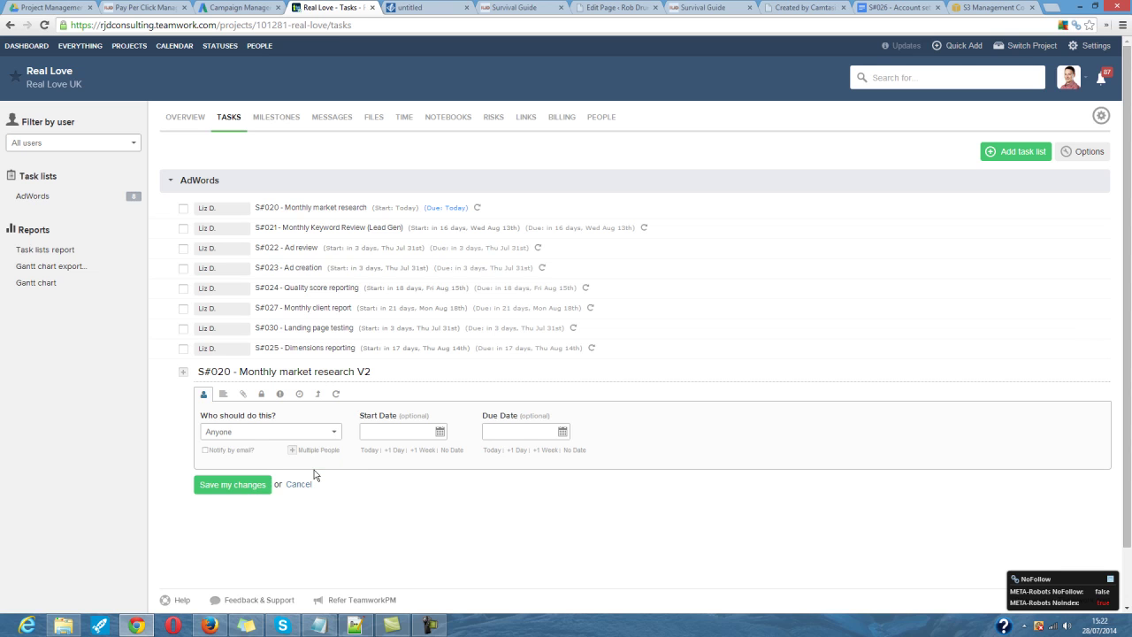
# Set both the start date and the due date of the new task to 08/12/2014
pyautogui.click(440, 432)
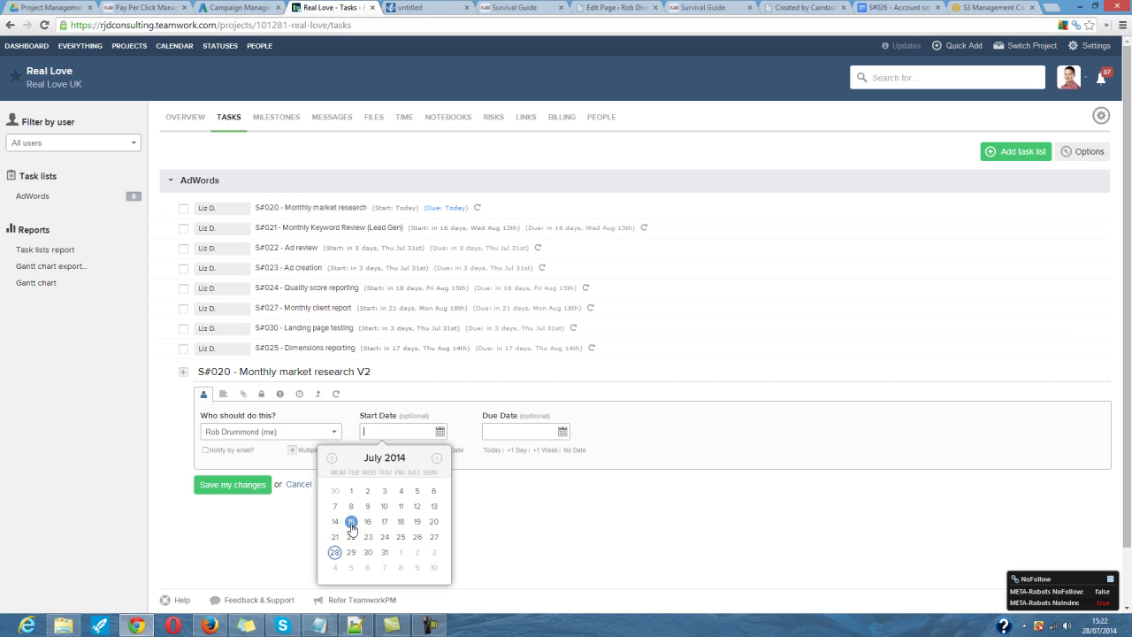
pyautogui.click(437, 457)
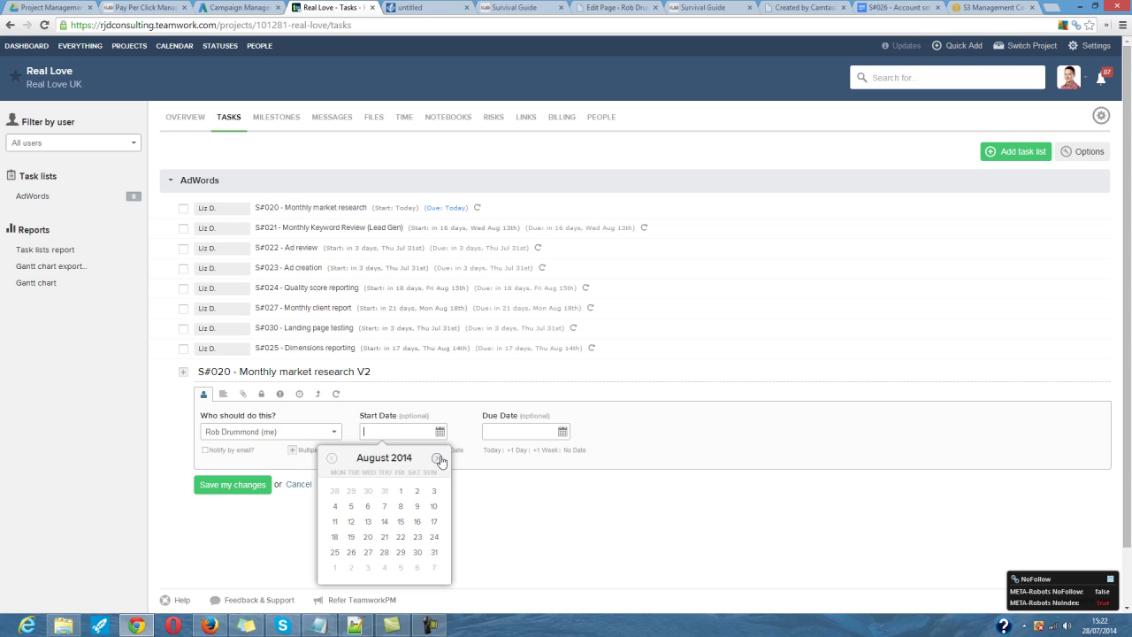
pyautogui.click(353, 522)
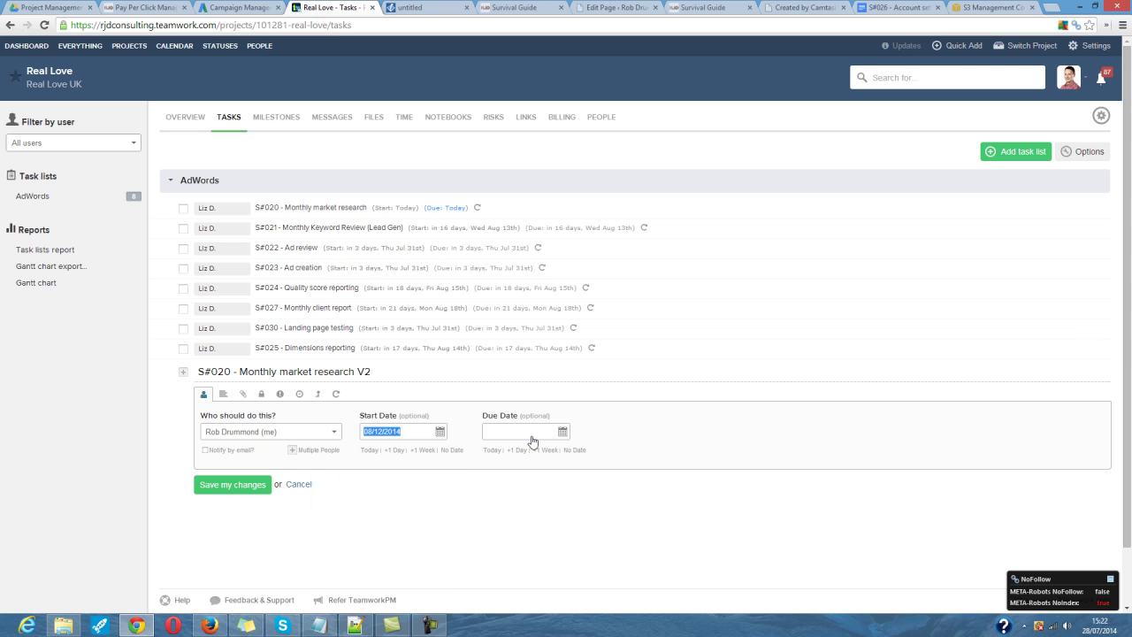
pyautogui.click(536, 432)
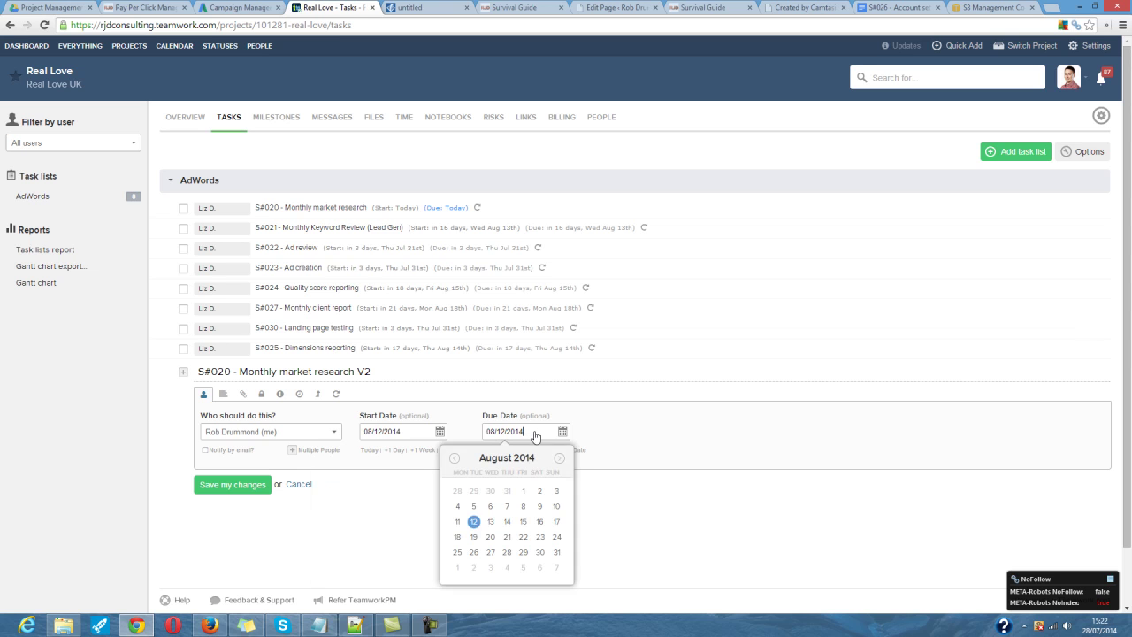
pyautogui.click(474, 522)
# Make the new task repeat monthly on the same day of the month with no end date, and save it
pyautogui.click(336, 394)
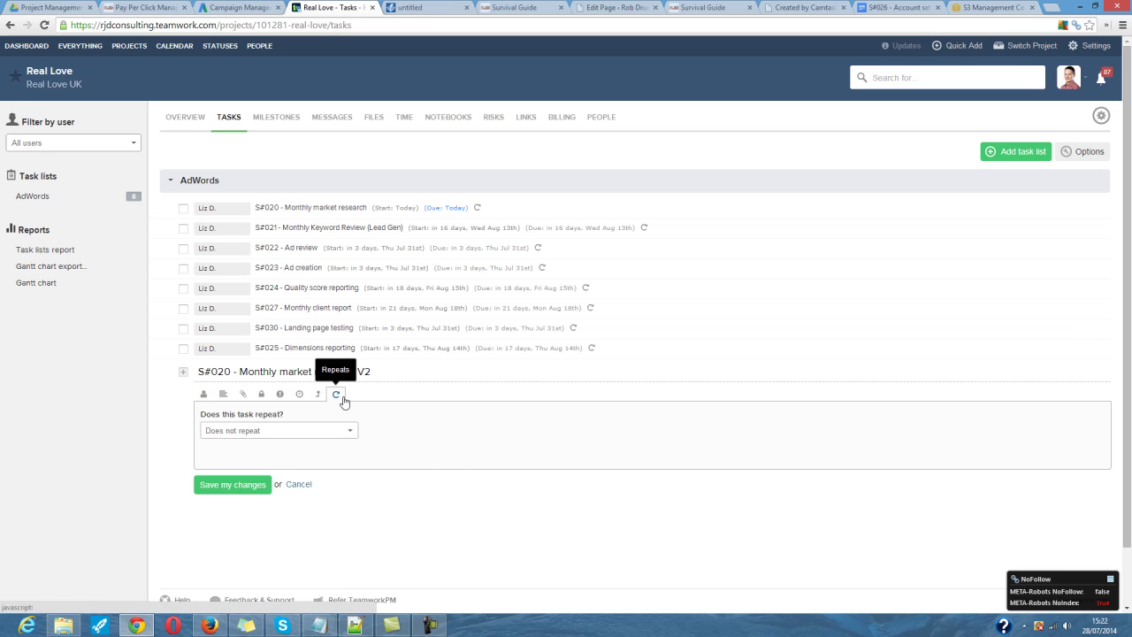
pyautogui.click(352, 431)
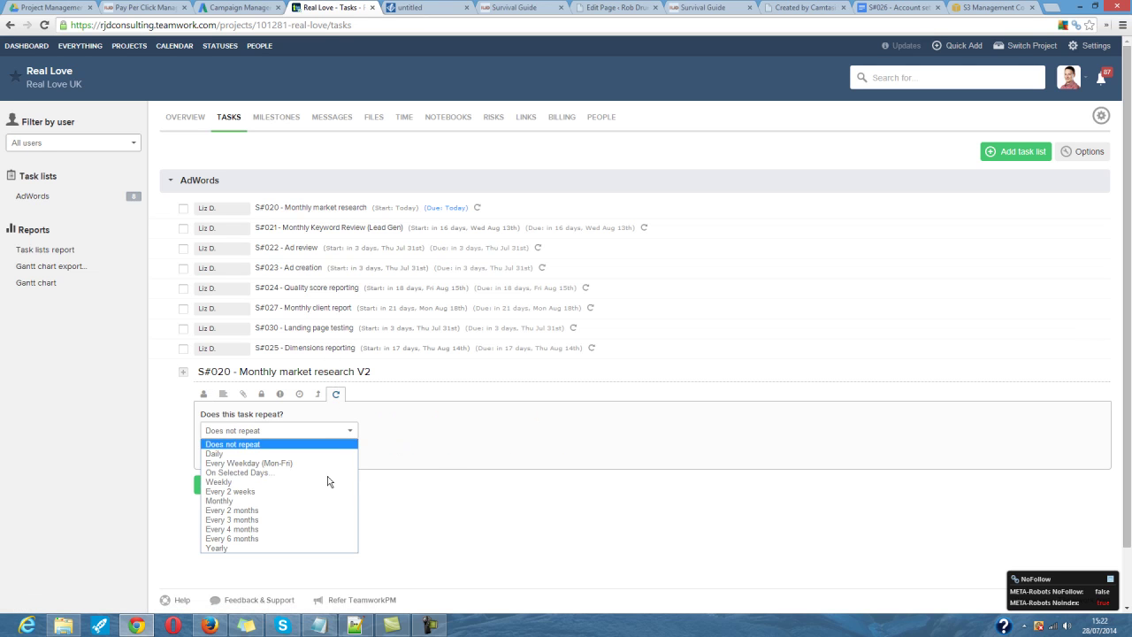
pyautogui.click(319, 501)
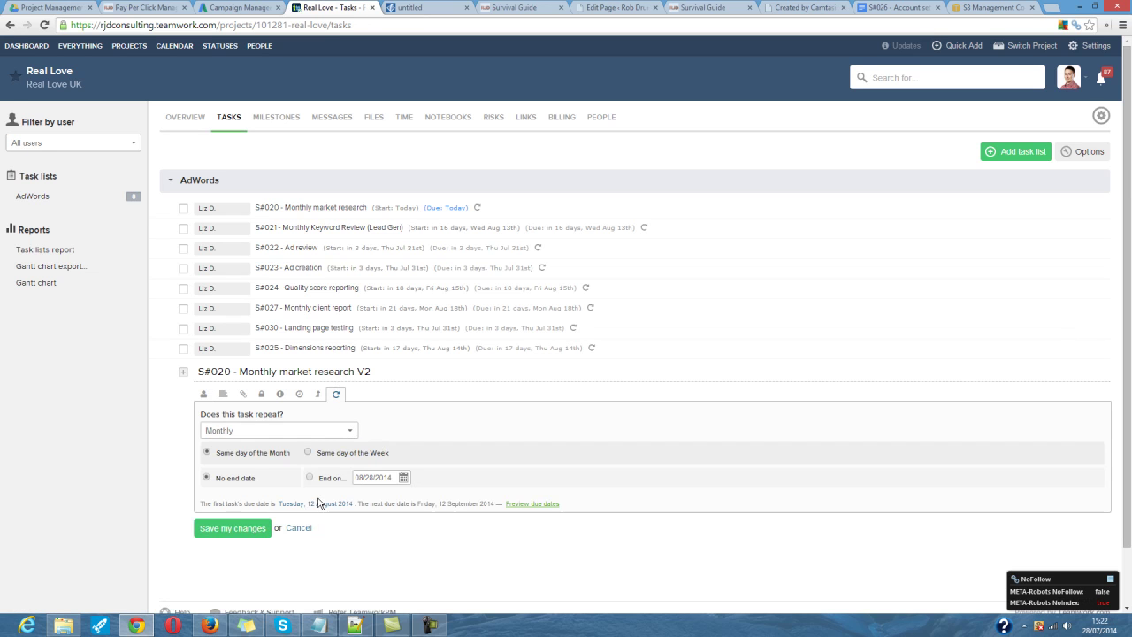
pyautogui.click(251, 528)
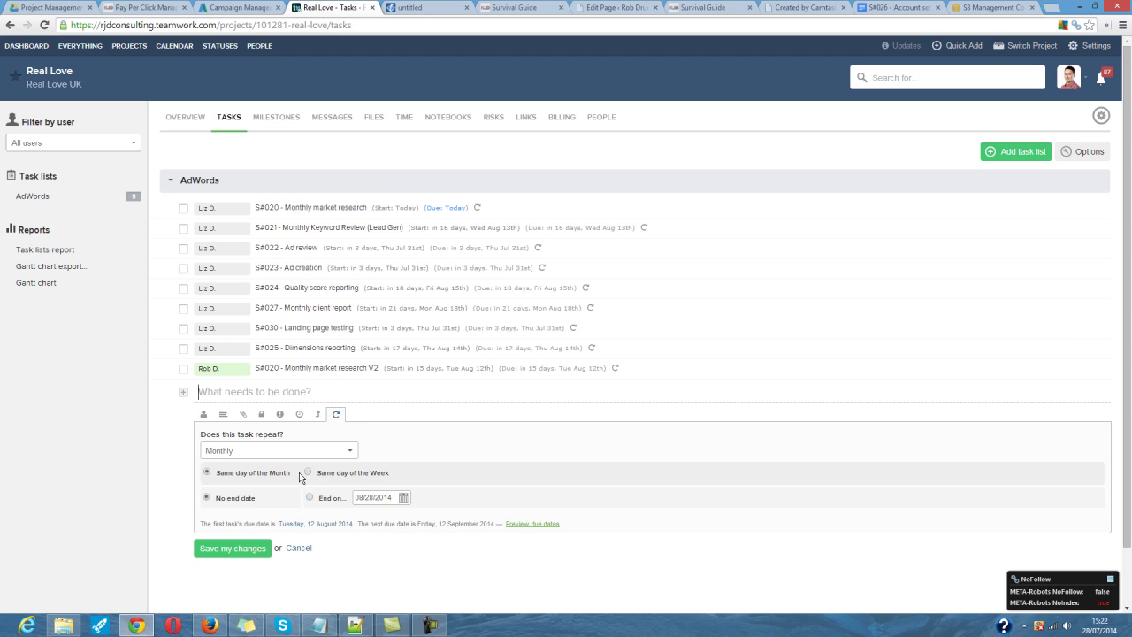
pyautogui.click(239, 387)
# Switch to Google Calendar in Firefox, title a 6 August event "S#020 - Monthly market research", and open its full details
pyautogui.click(209, 626)
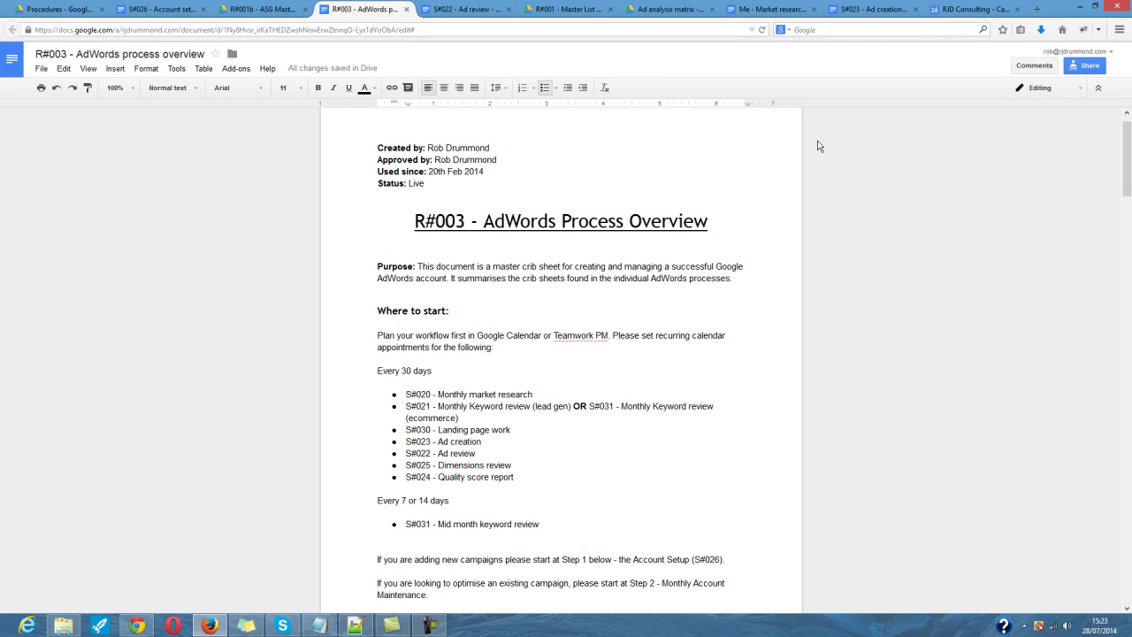
pyautogui.click(951, 11)
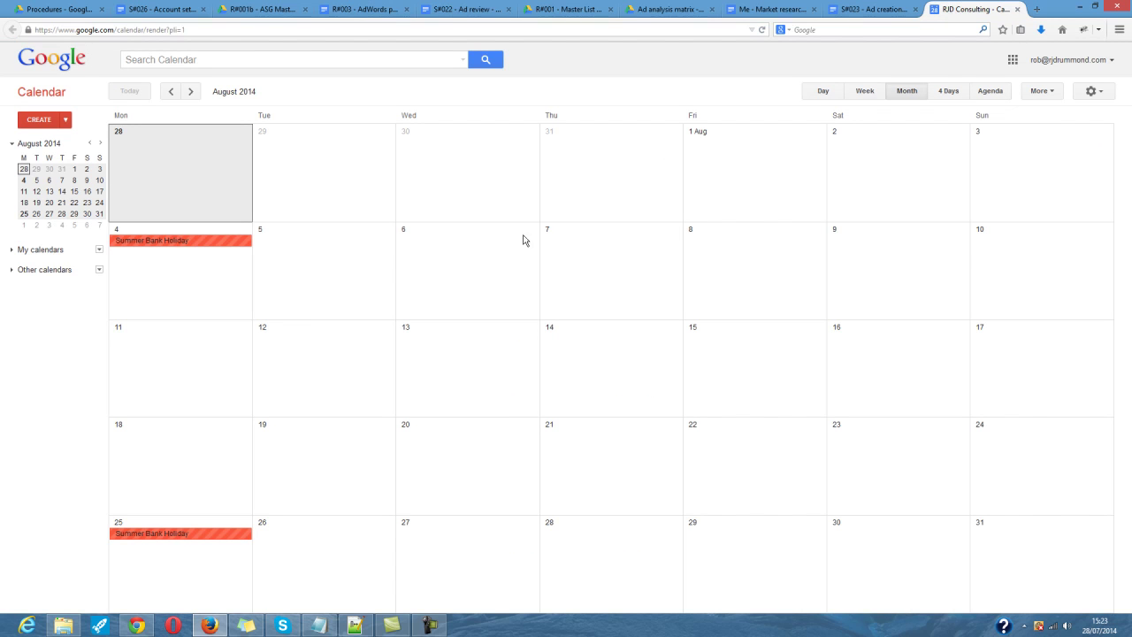
pyautogui.click(472, 252)
pyautogui.write('S#02')
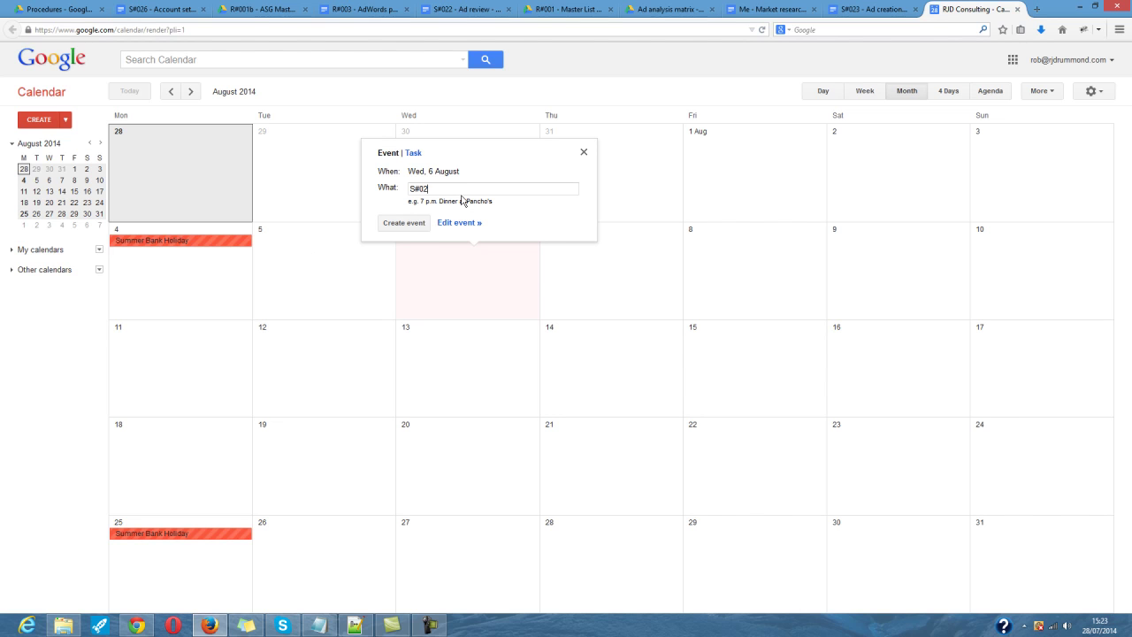
pyautogui.write('0 - Month,')
pyautogui.write('y market research')
pyautogui.click(459, 225)
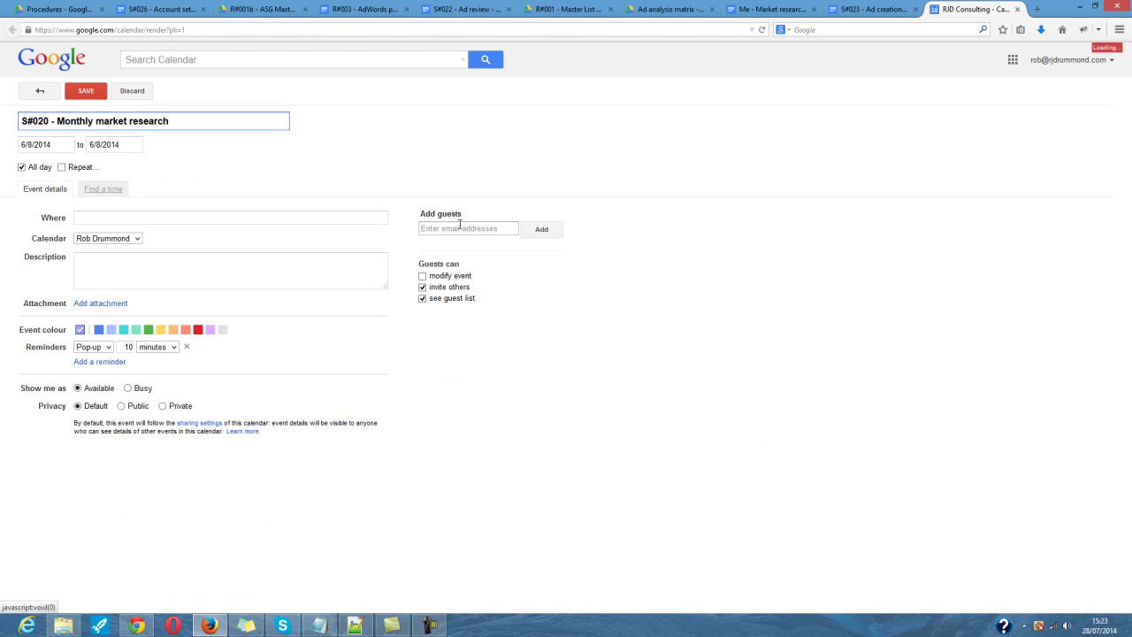
# Turn off all-day for the event and make it repeat monthly by day of the week
pyautogui.click(20, 168)
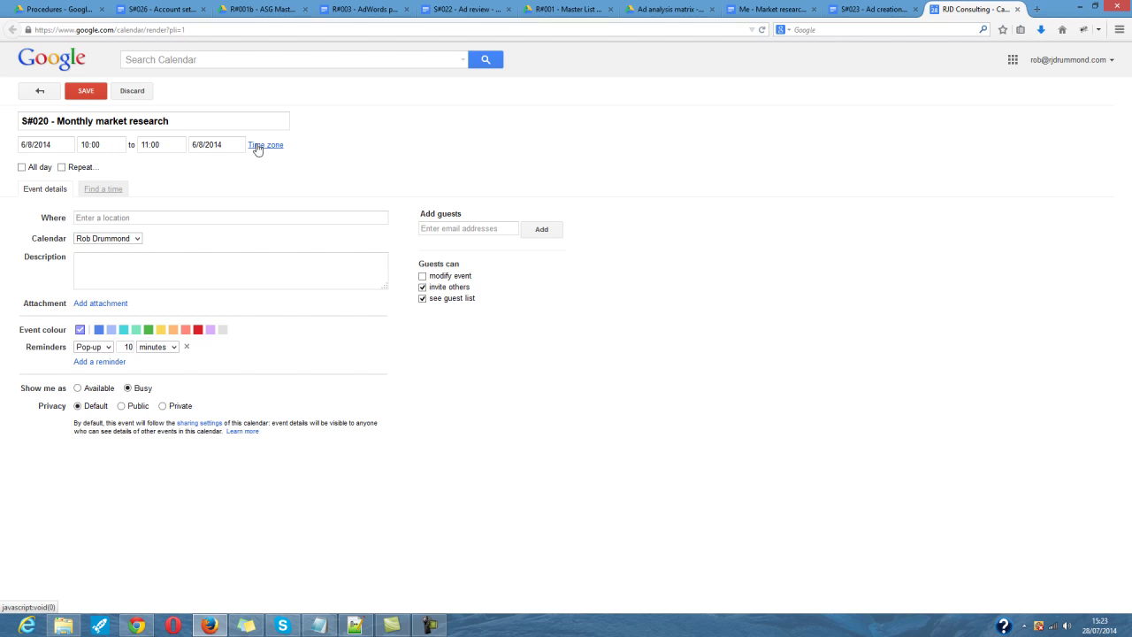
pyautogui.click(61, 167)
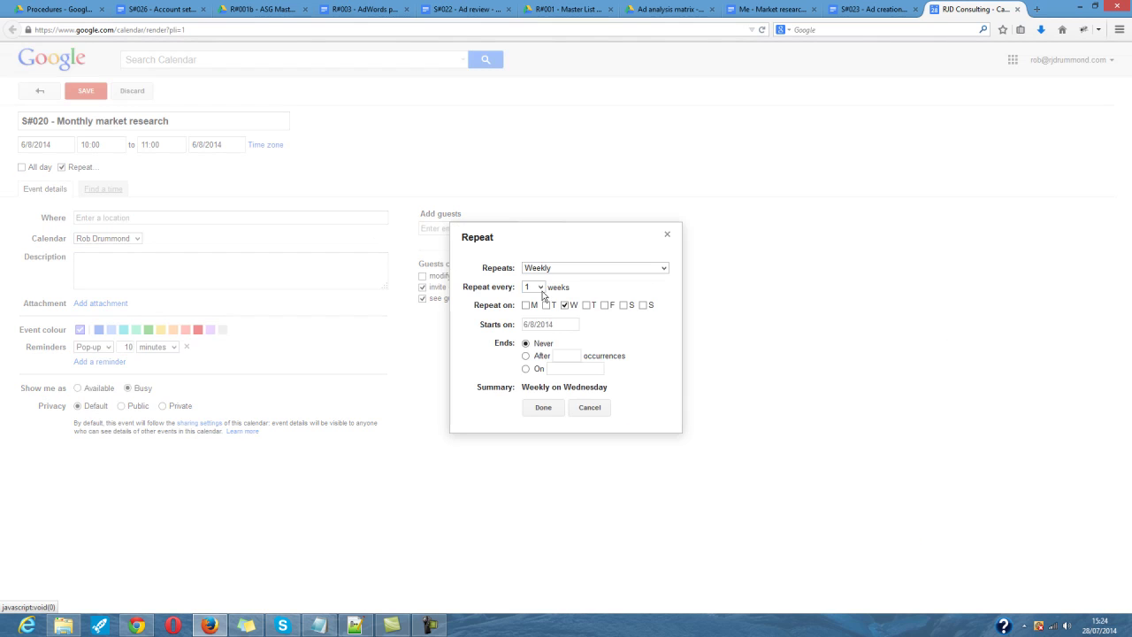
pyautogui.click(542, 268)
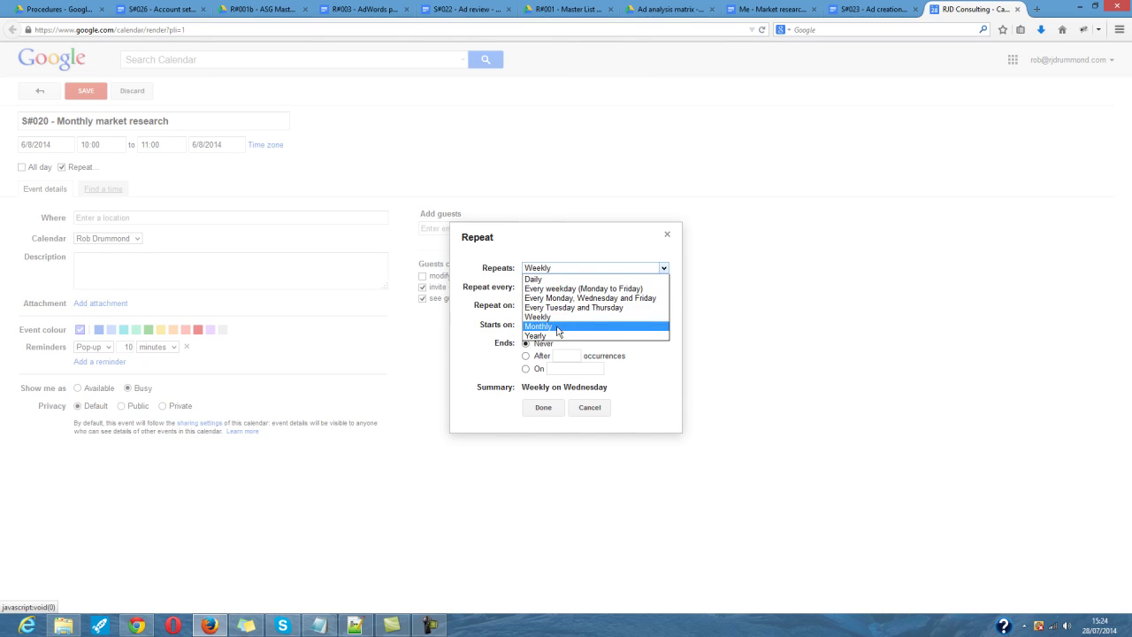
pyautogui.click(547, 323)
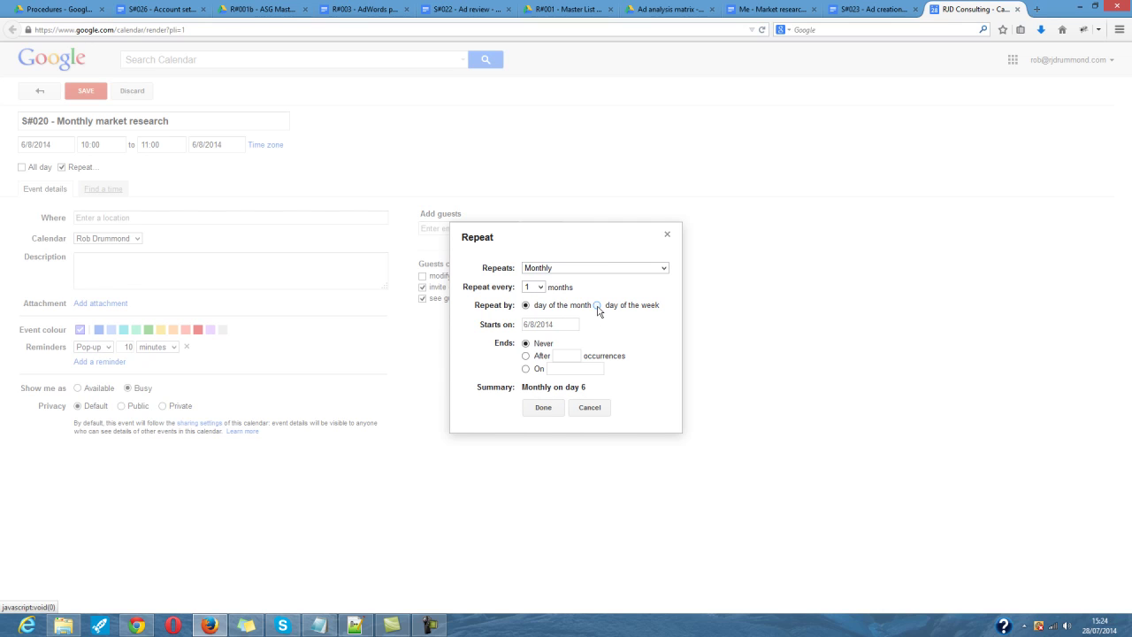
pyautogui.click(598, 306)
pyautogui.click(538, 408)
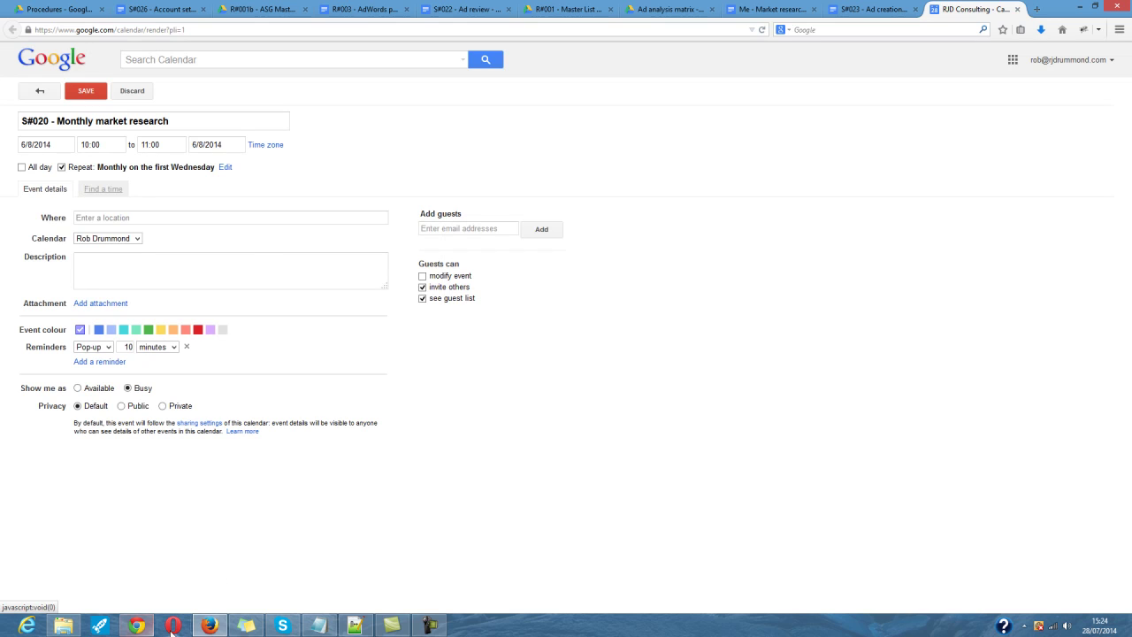
# Look back at the Teamwork task list and review the recurring tasks in the R#003 AdWords process overview document
pyautogui.click(137, 626)
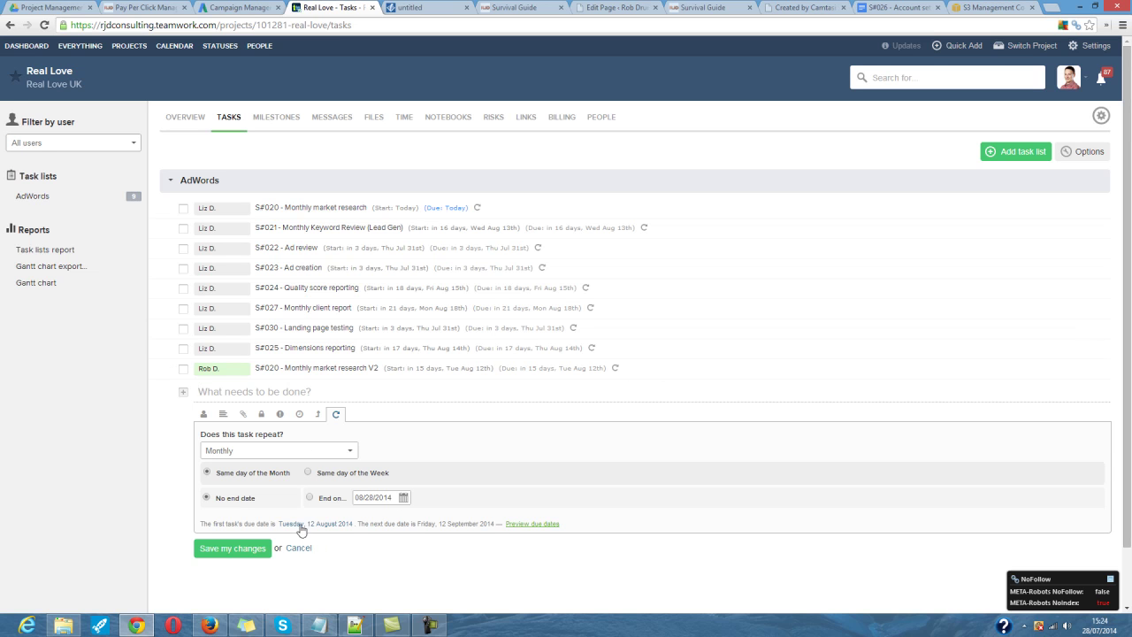
pyautogui.click(210, 626)
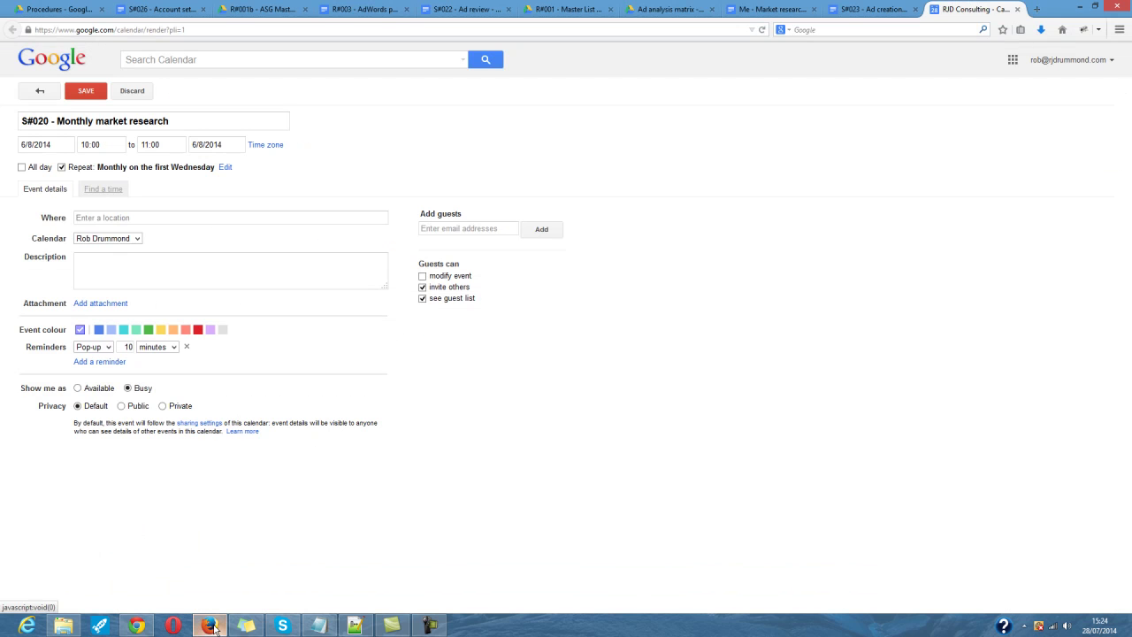
pyautogui.click(344, 11)
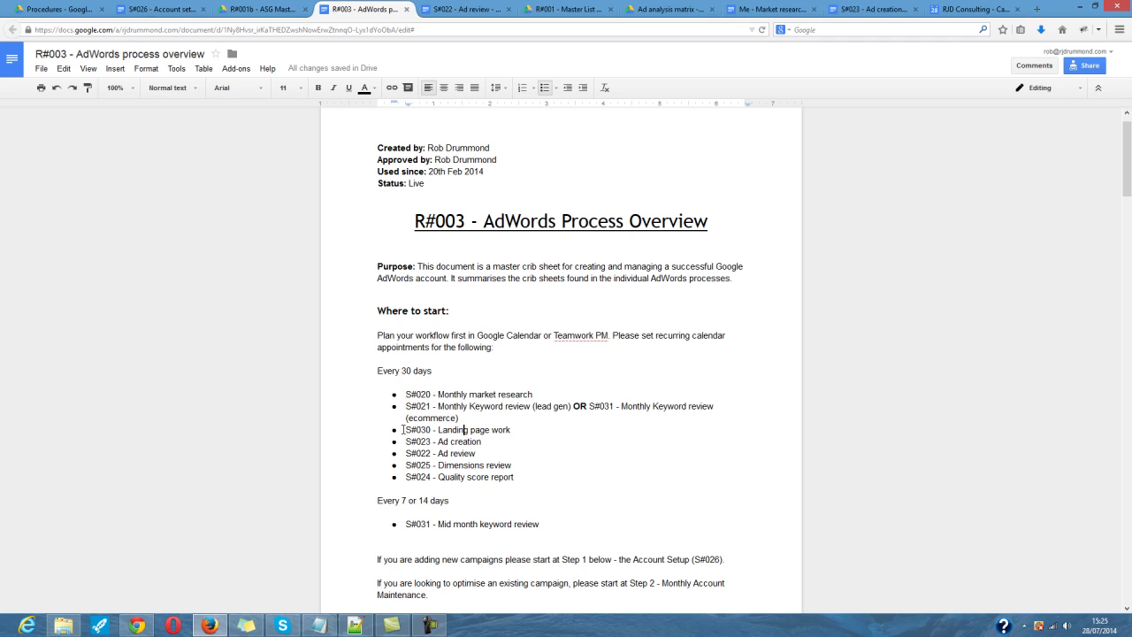
pyautogui.moveTo(406, 430); pyautogui.dragTo(510, 429)
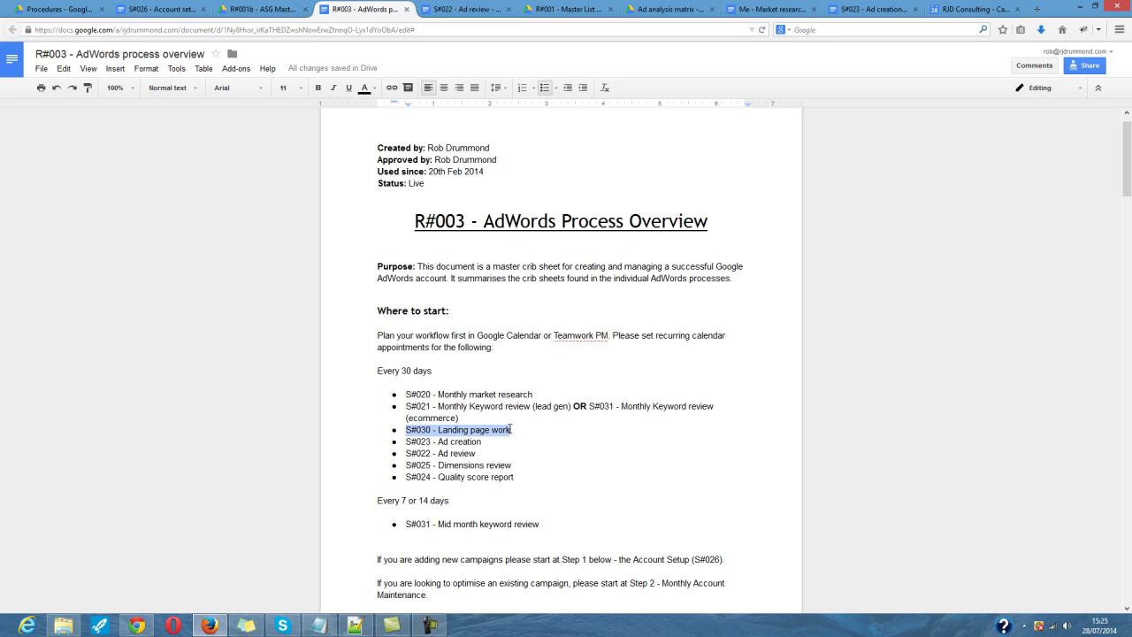
pyautogui.click(465, 440)
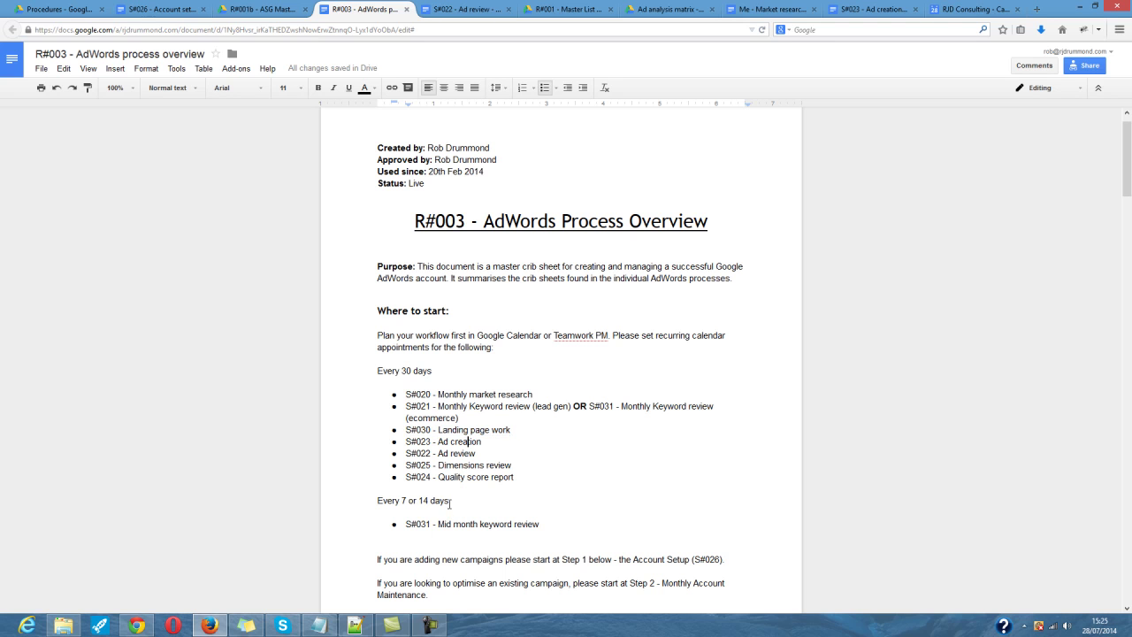
pyautogui.scroll(-1, 450, 503)
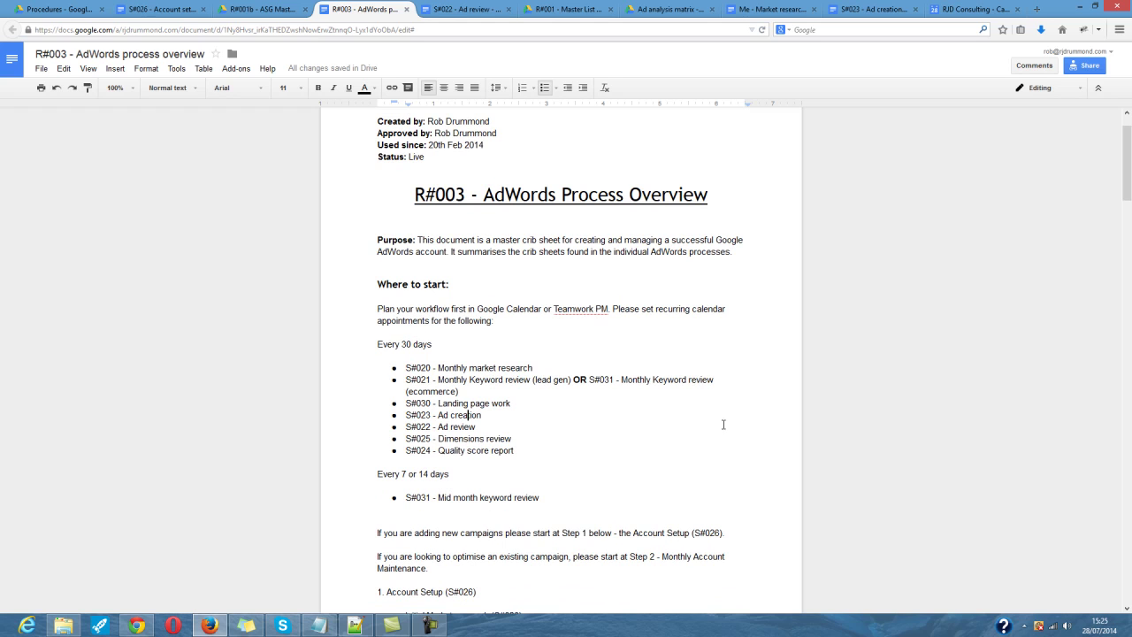